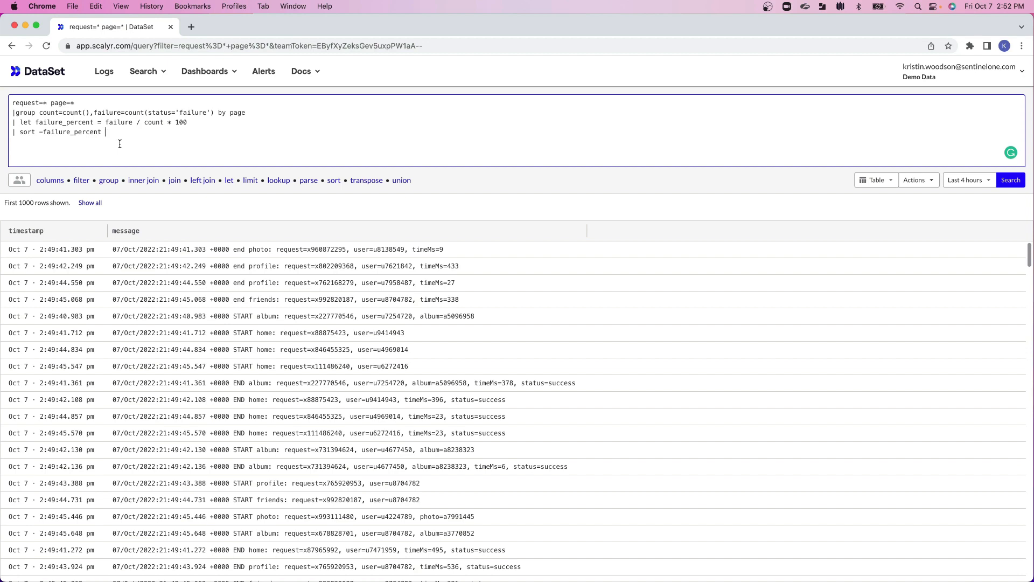
Step: Run the query that groups request counts and failures by page and sorts by descending failure_percent
left_click(253, 116)
left_click(1007, 186)
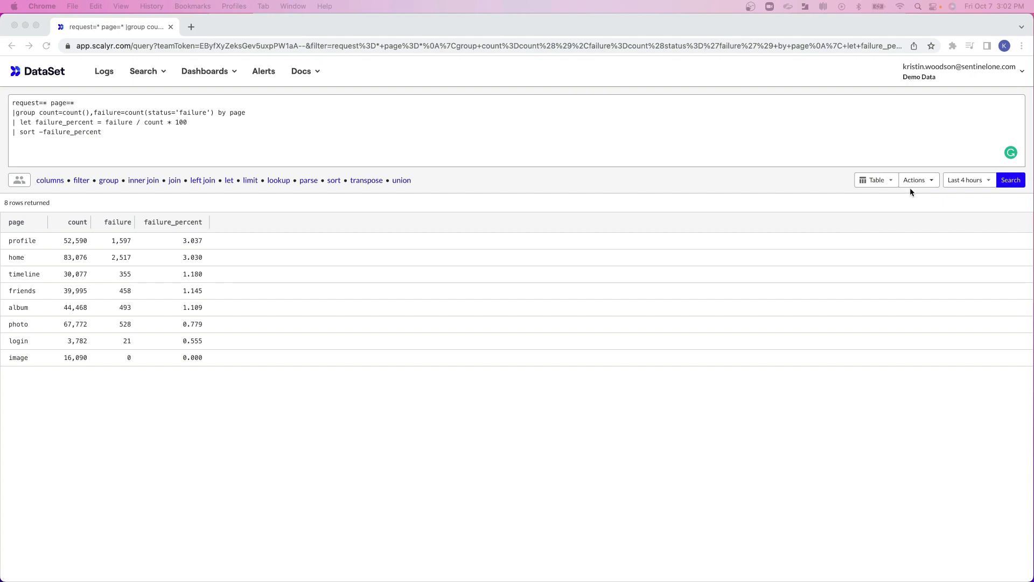
Step: Save the results table to the existing KW Web Traffic dashboard with the title "Error Rate by Page" and open that dashboard
left_click(910, 183)
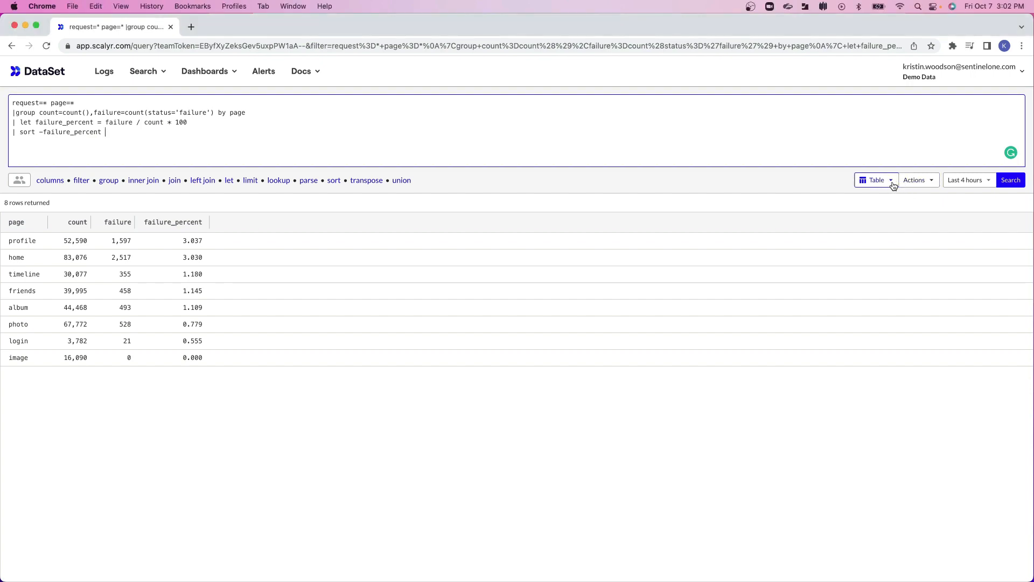
left_click(905, 183)
left_click(895, 219)
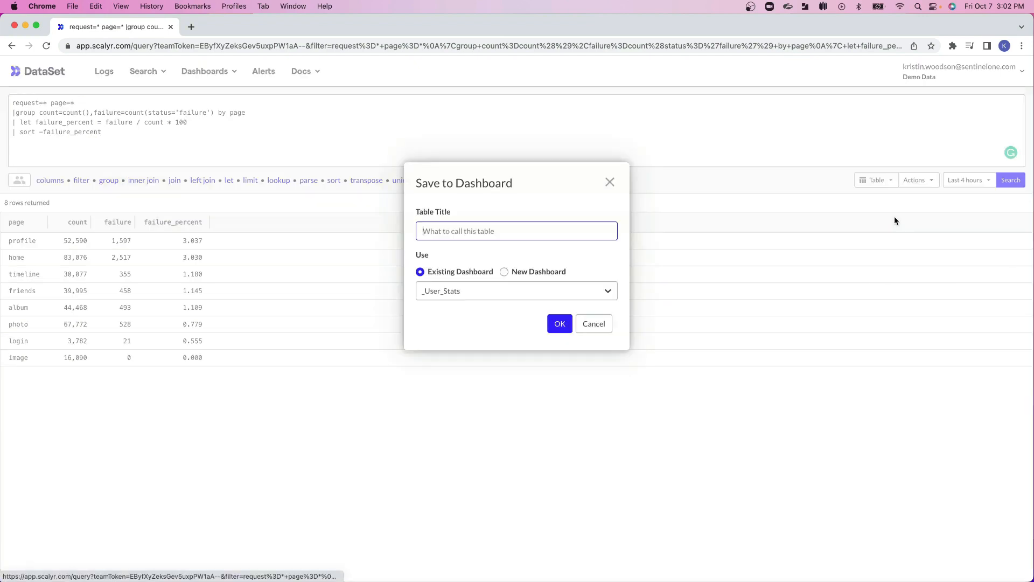
type("Error Rate by Page")
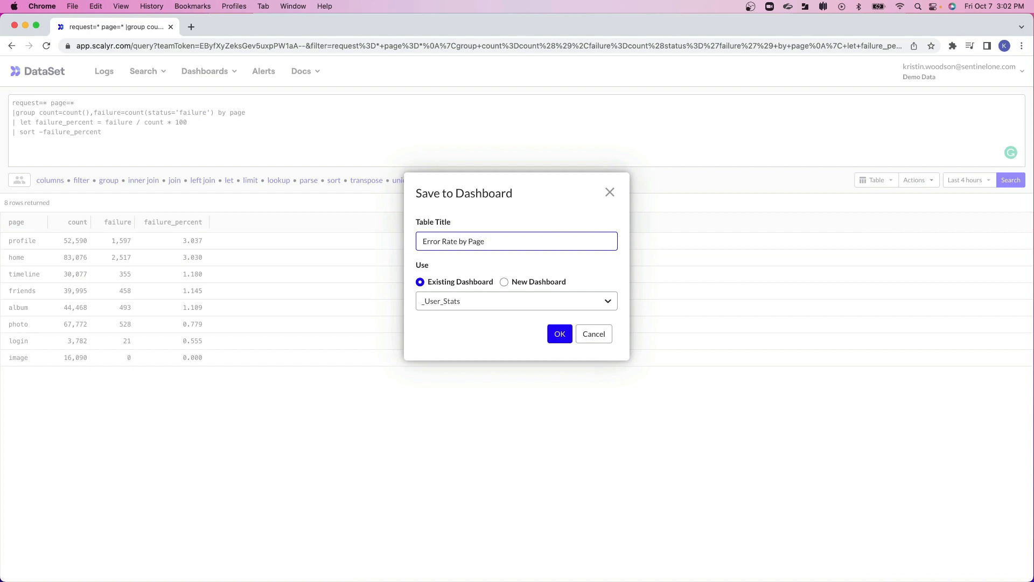
left_click(528, 306)
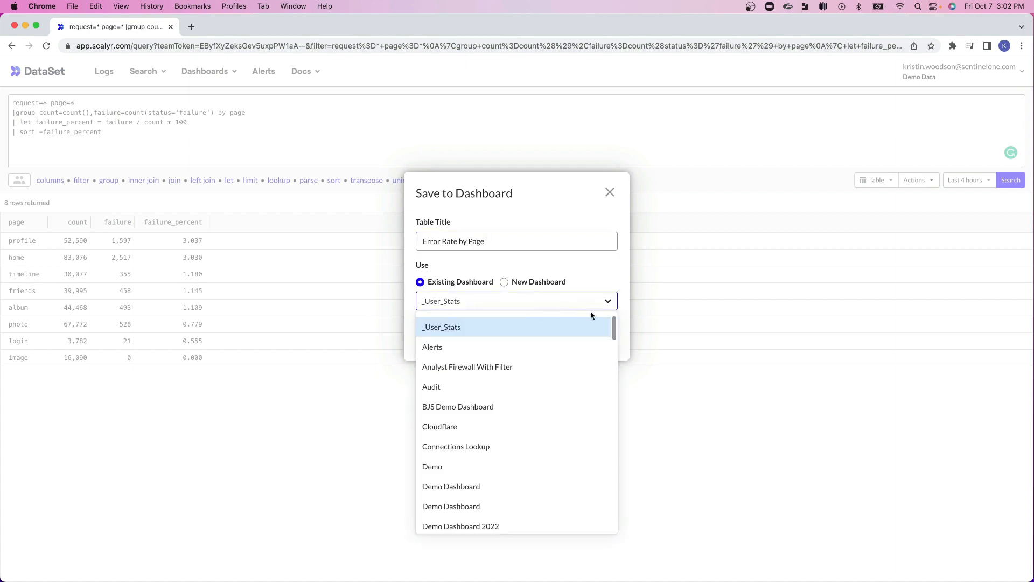
left_click_drag(612, 329, 621, 402)
left_click(563, 455)
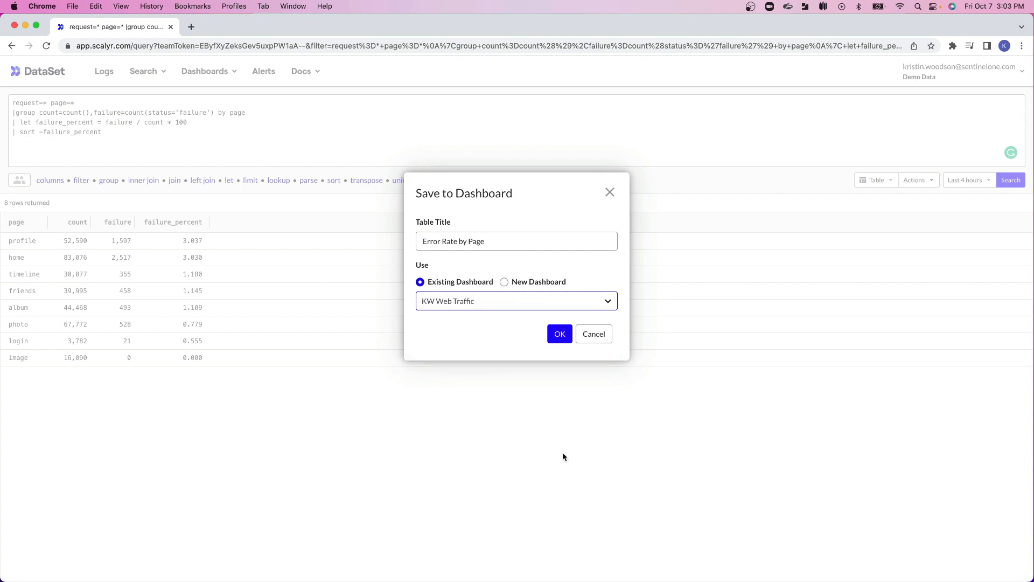
left_click(560, 333)
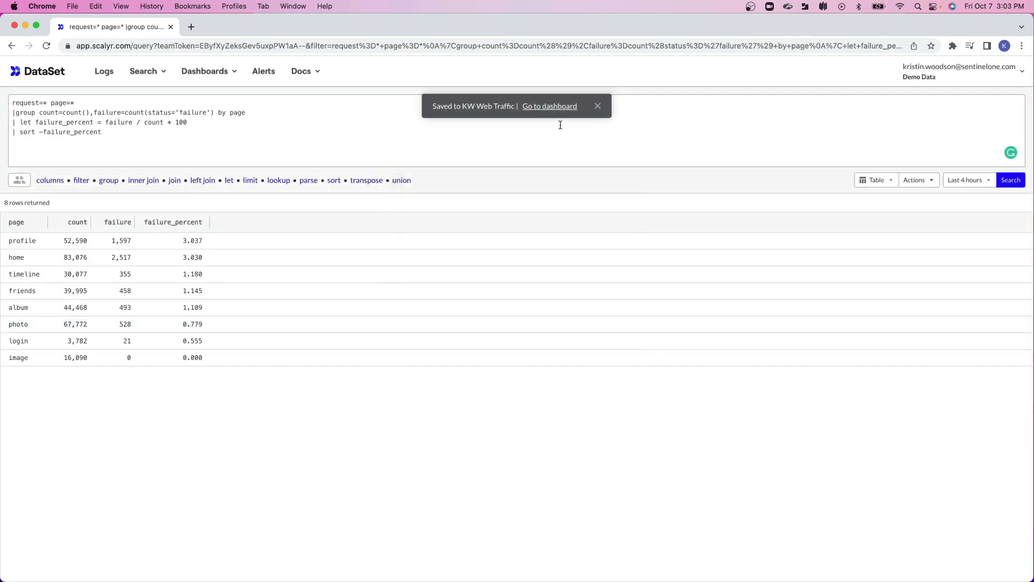
left_click(562, 107)
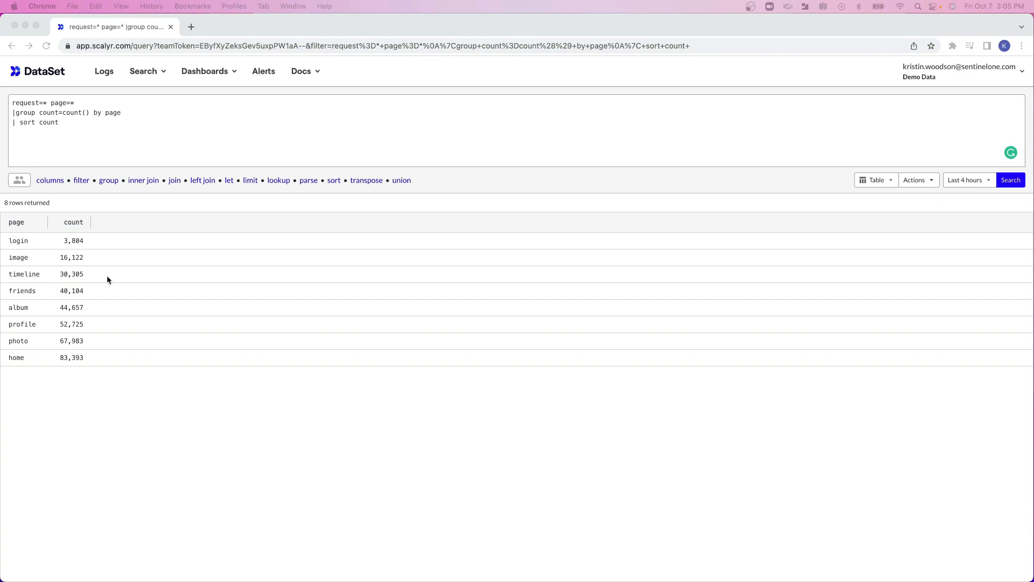
Step: Display the count by page query results as a pie chart
left_click(874, 183)
left_click(874, 182)
left_click(692, 268)
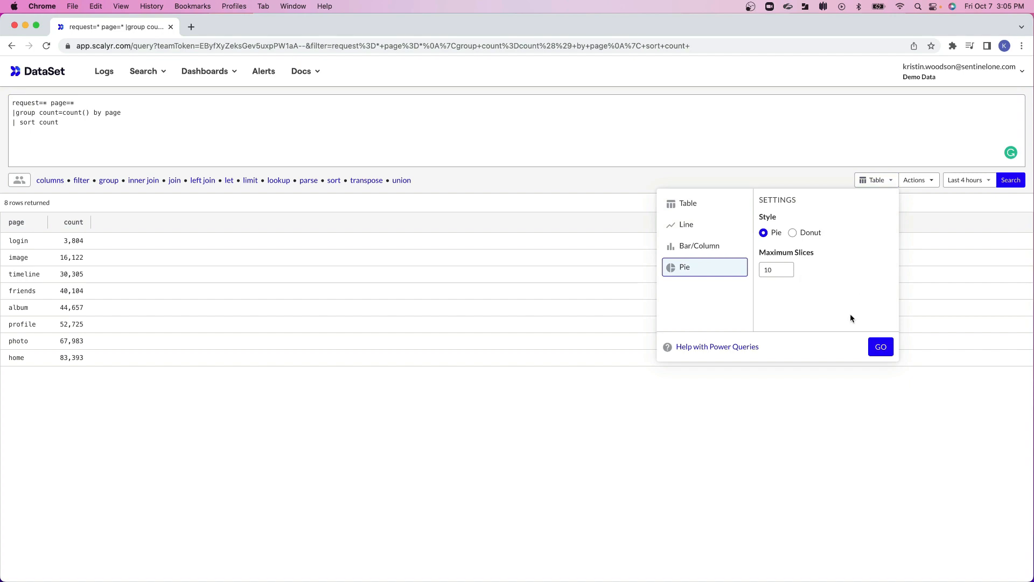
left_click(871, 345)
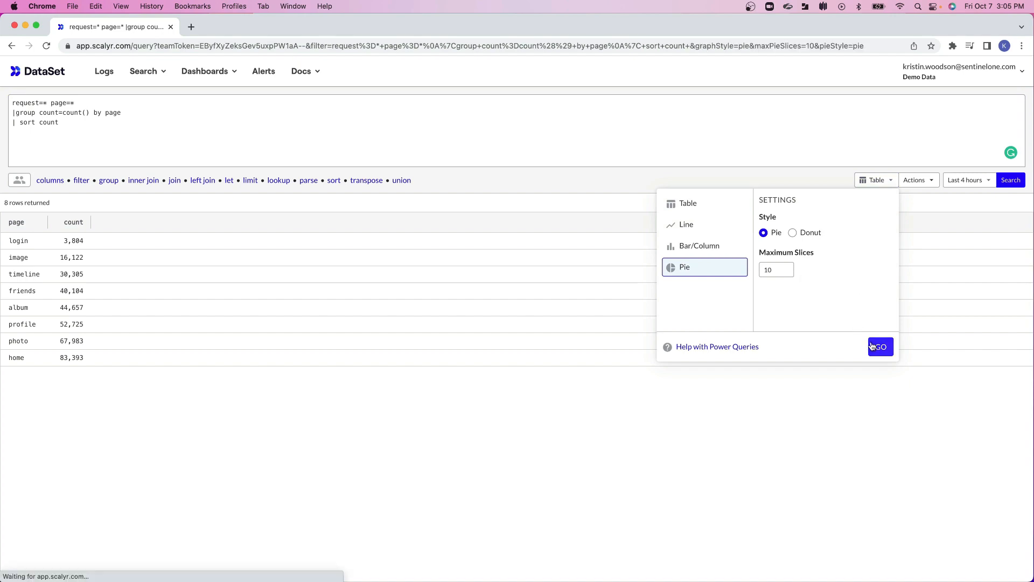
Step: Save the pie chart to the existing KW Web Traffic dashboard with the title "Pages" and open that dashboard
left_click(917, 181)
left_click(904, 218)
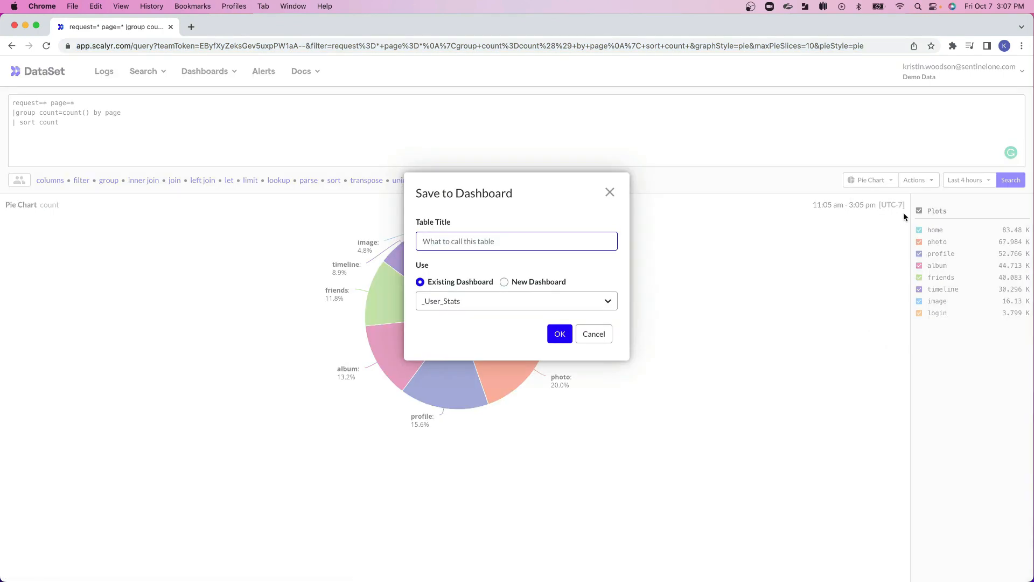
type("Pages")
left_click(600, 305)
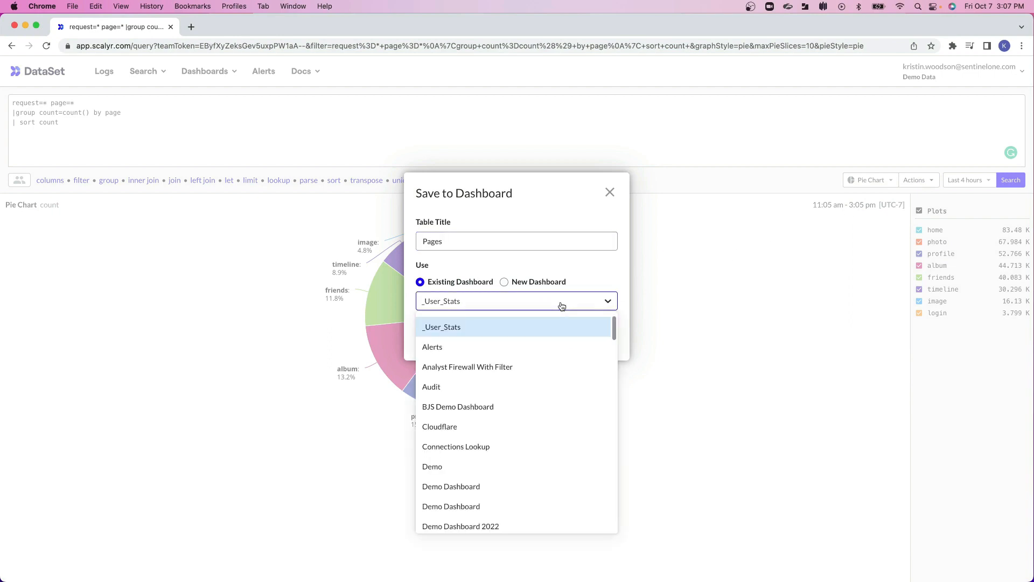
left_click_drag(614, 330, 637, 417)
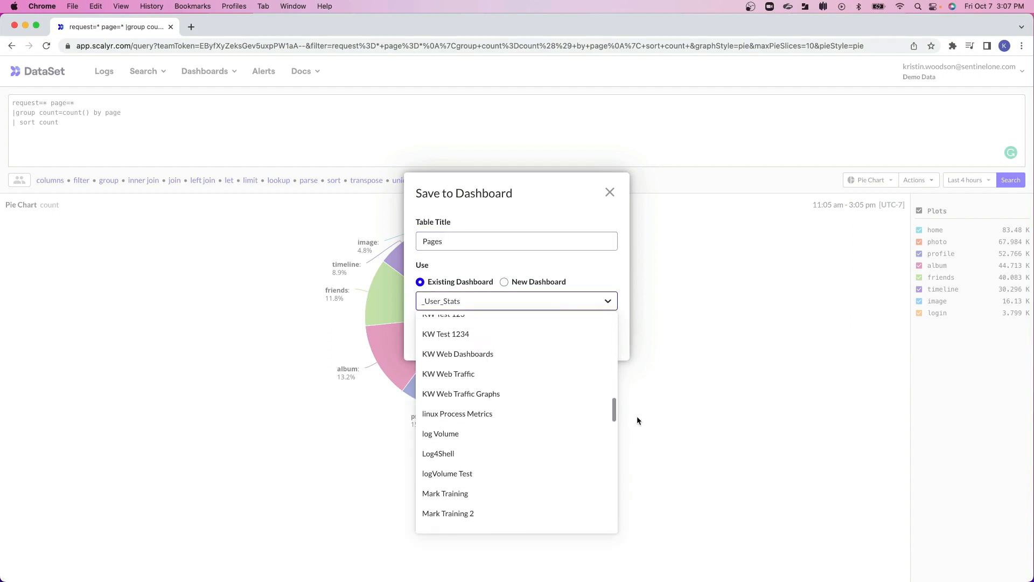
left_click(573, 377)
left_click(560, 344)
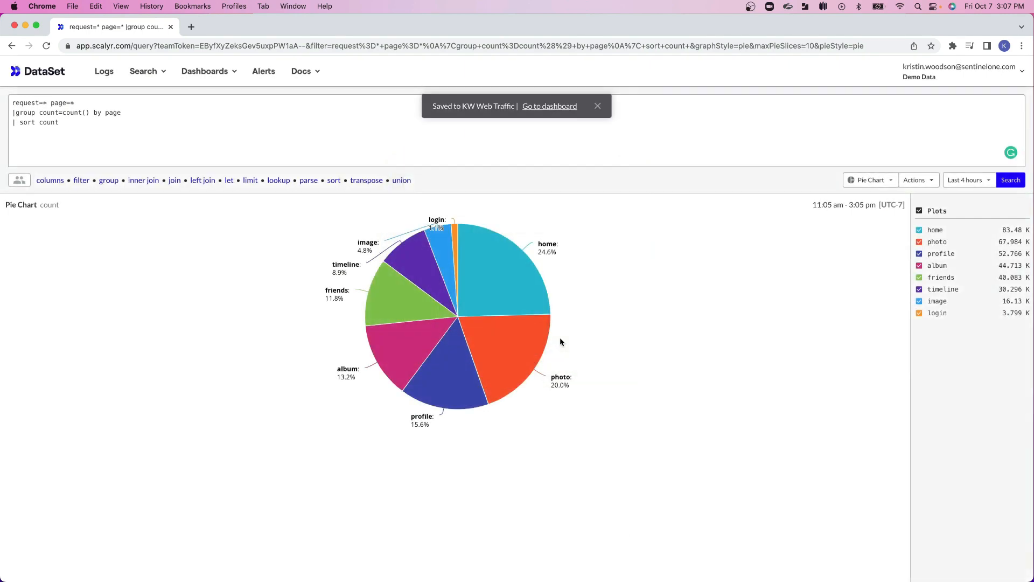
left_click(558, 107)
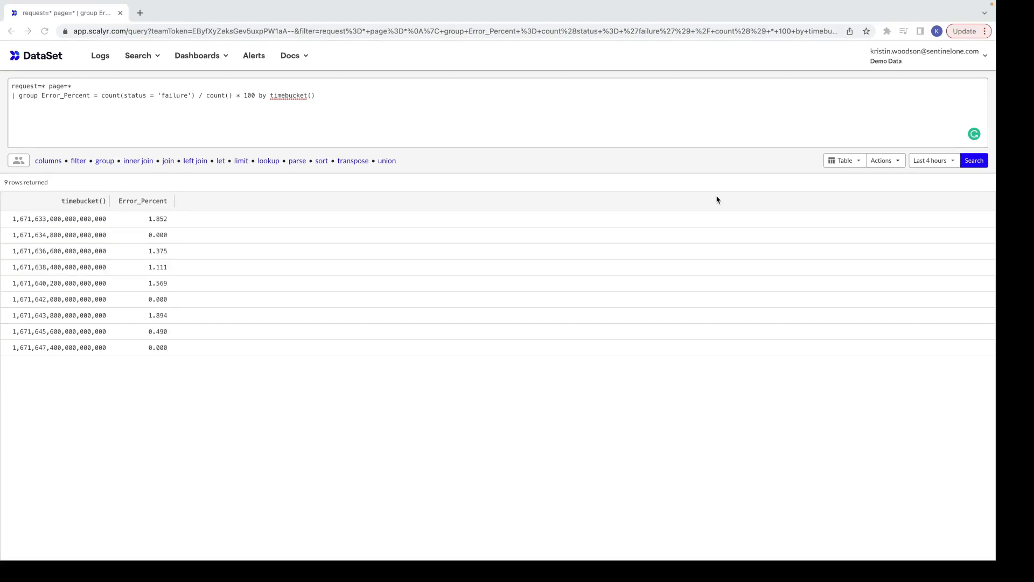
Step: Display the Error_Percent by timebucket results as a line chart with straight style and linear scale
left_click(858, 166)
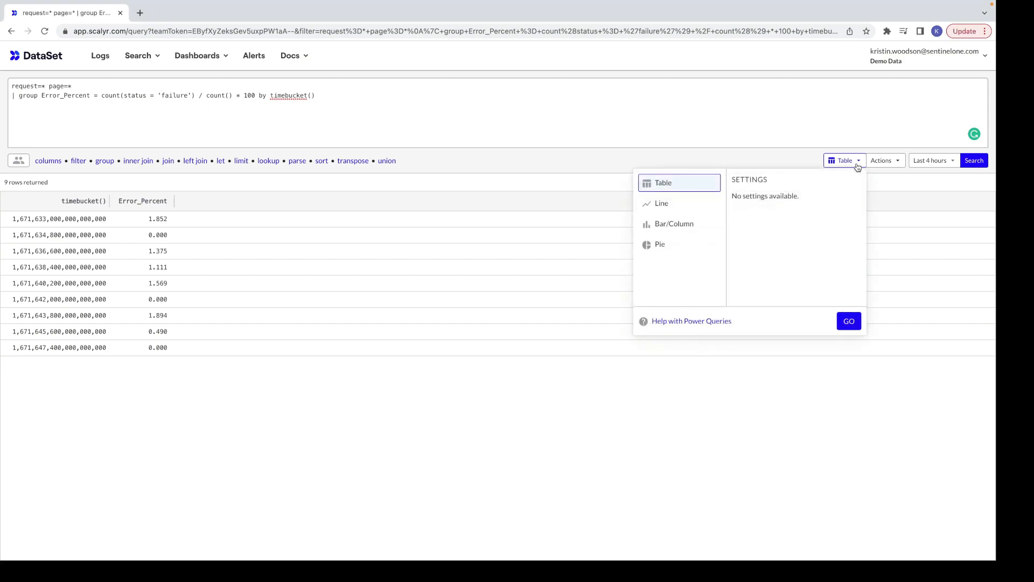
left_click(654, 209)
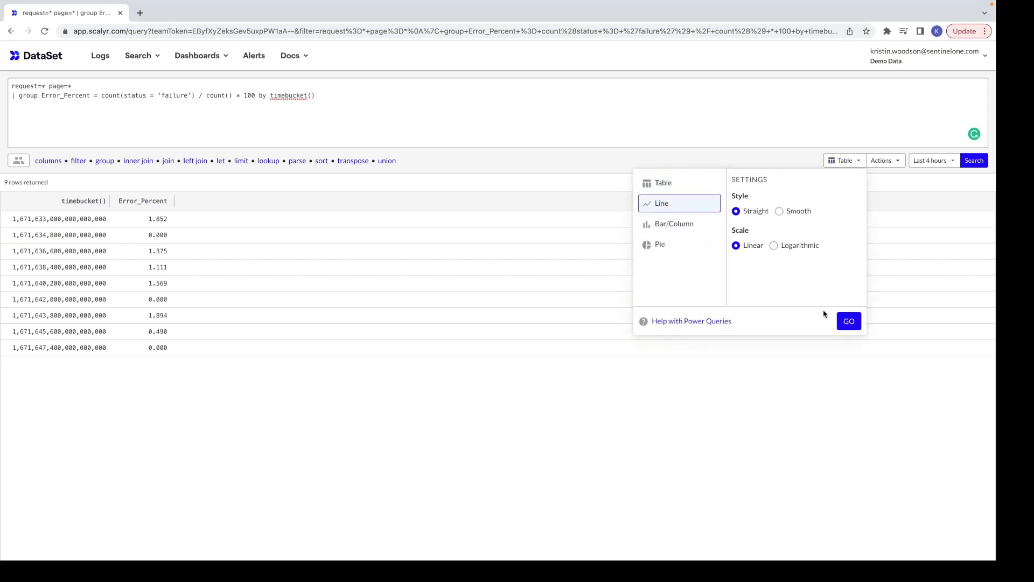
left_click(852, 328)
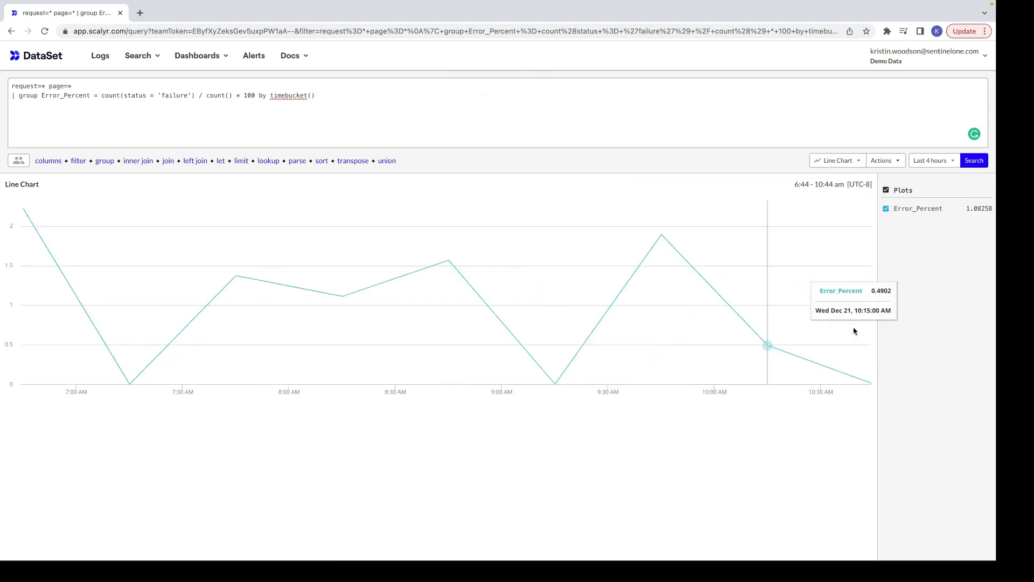
Step: Save the line chart to the existing KW Web Traffic dashboard with the title "Error Rate Over Time" and open that dashboard
left_click(878, 161)
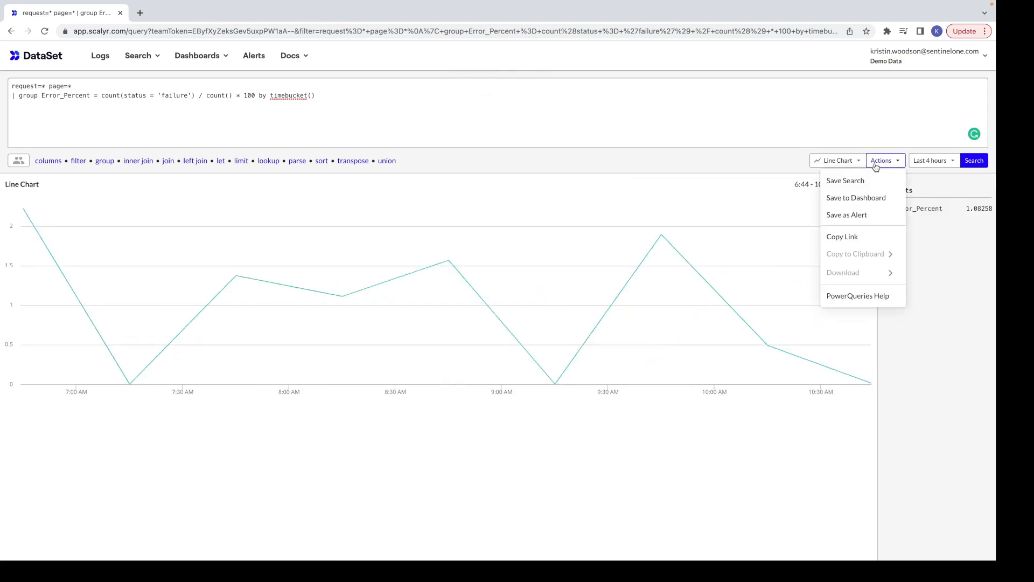
left_click(867, 203)
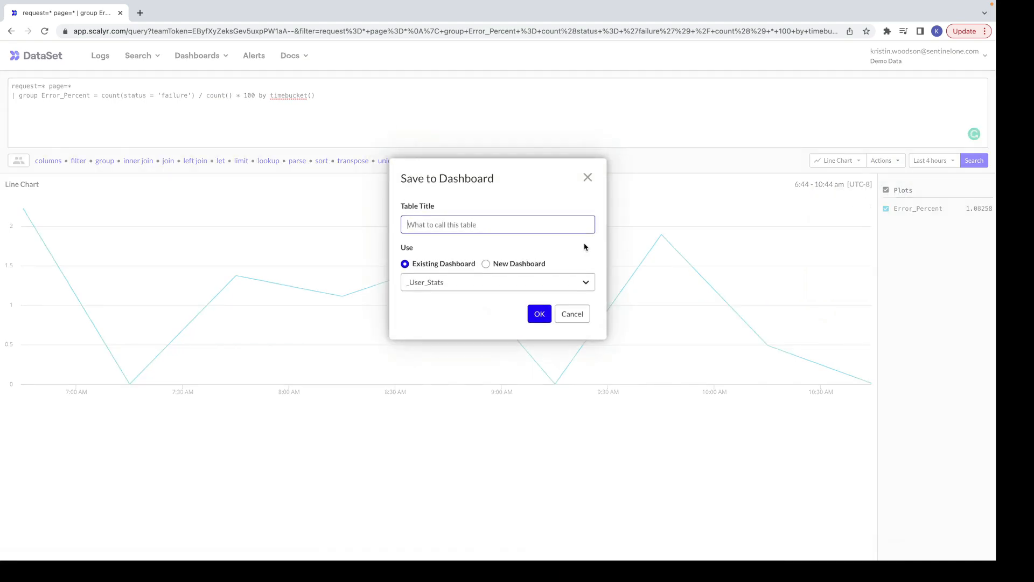
type("Error Rate Over Time")
left_click(499, 286)
scroll(503, 335, "down", 10)
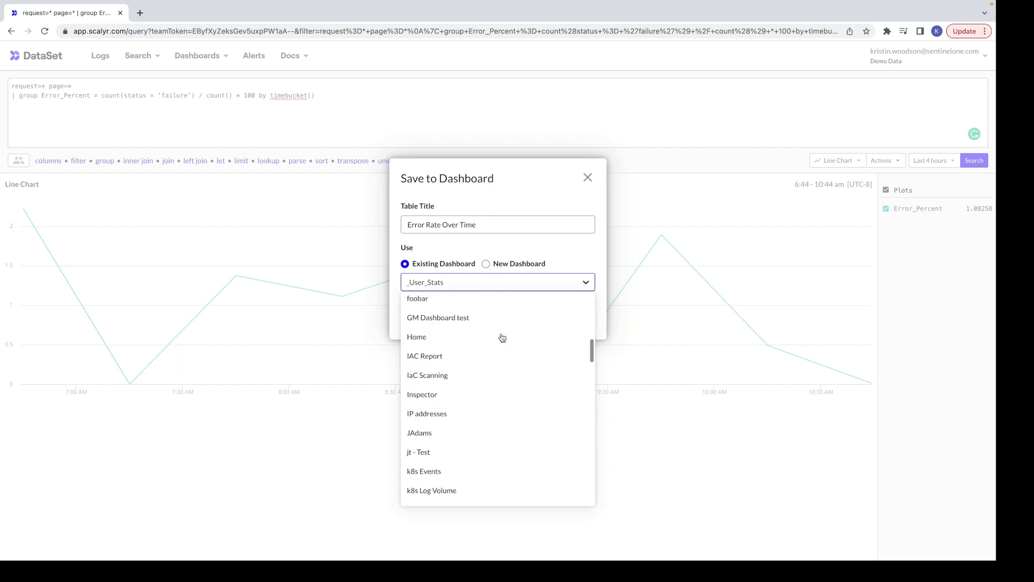
scroll(474, 431, "down", 3)
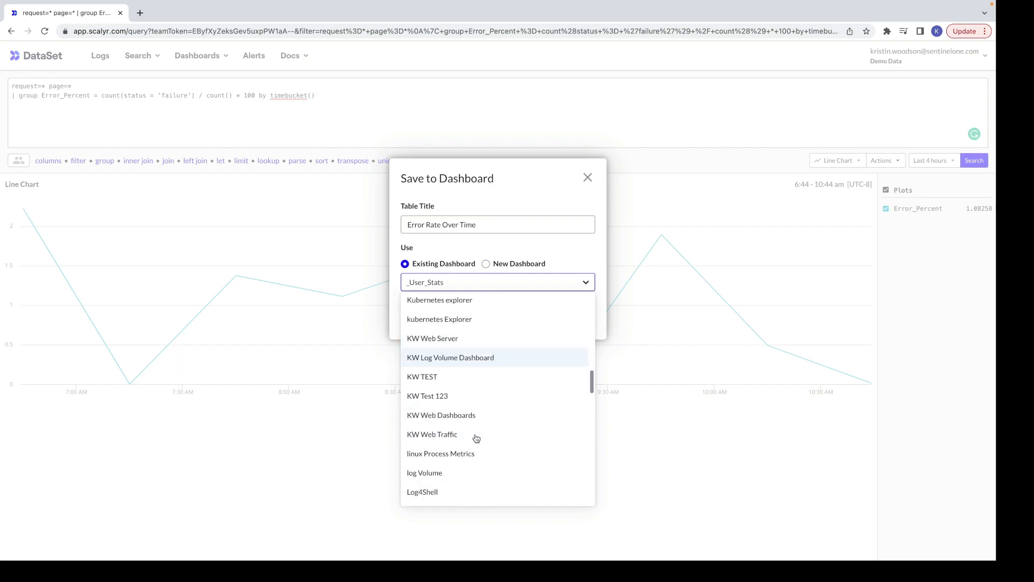
left_click(475, 441)
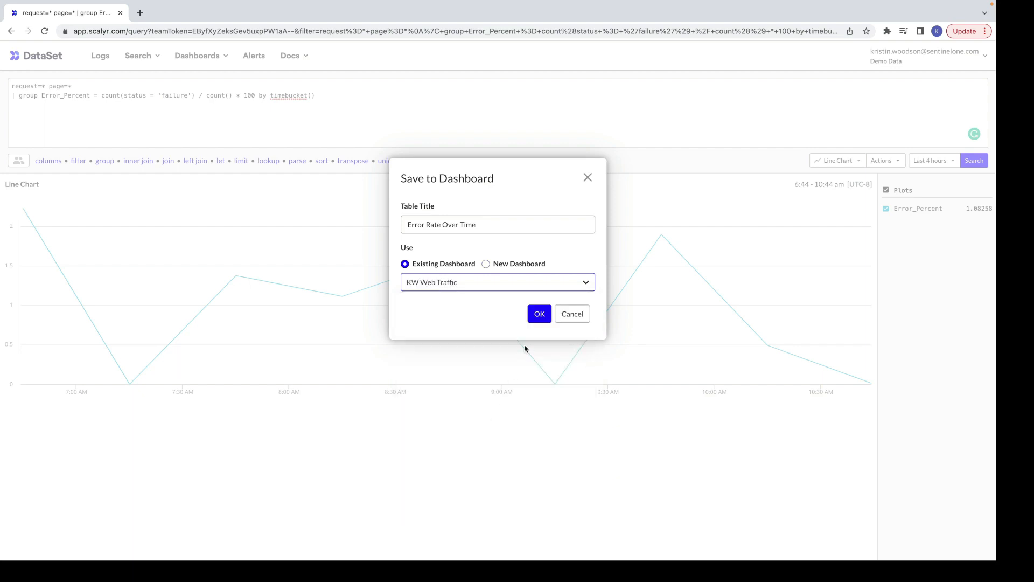
left_click(540, 317)
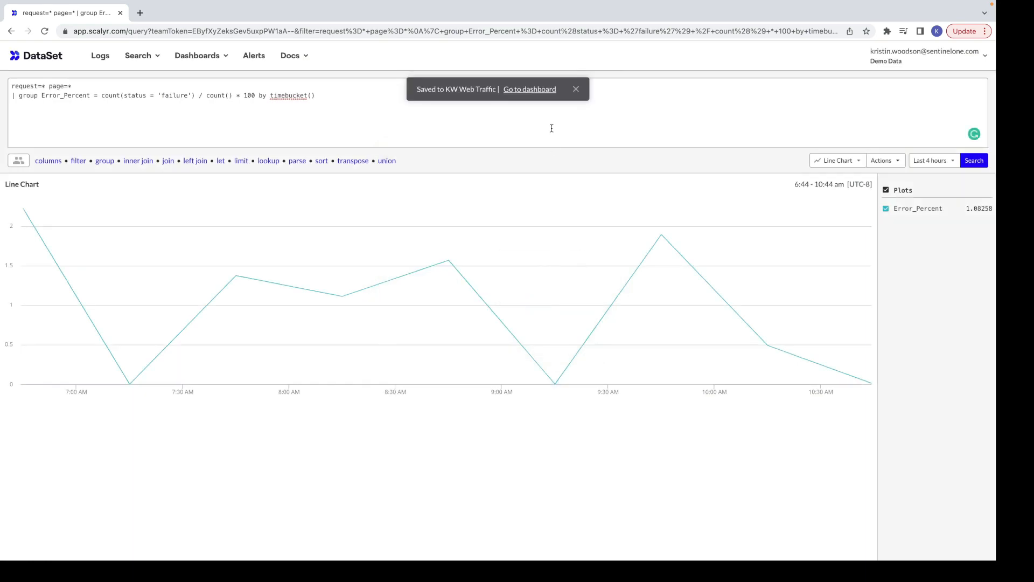
left_click(540, 89)
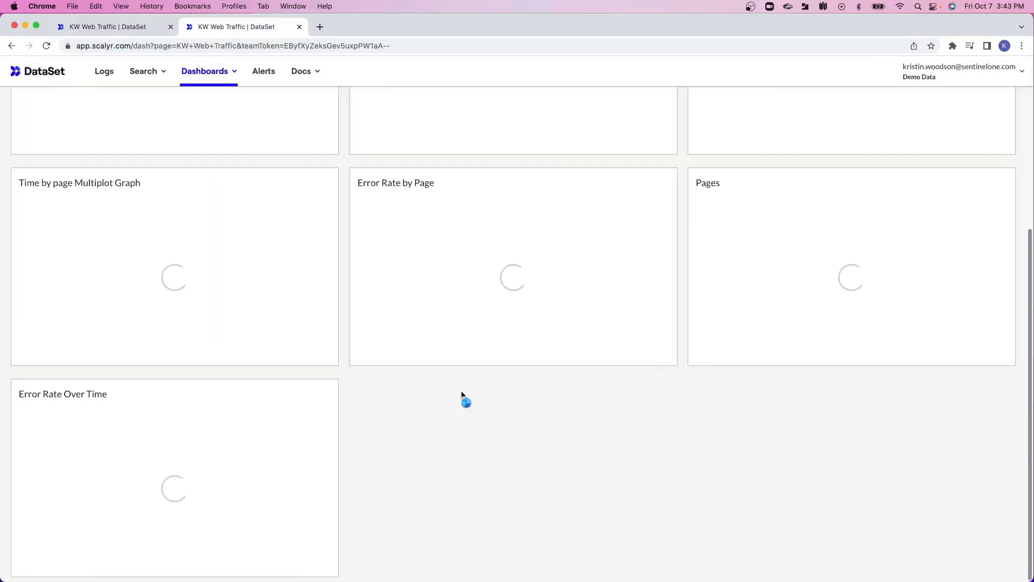
Step: Edit the JSON of the Error Rate Over Time graph, setting the timebucket argument in its query to 100
mouse_move(205, 476)
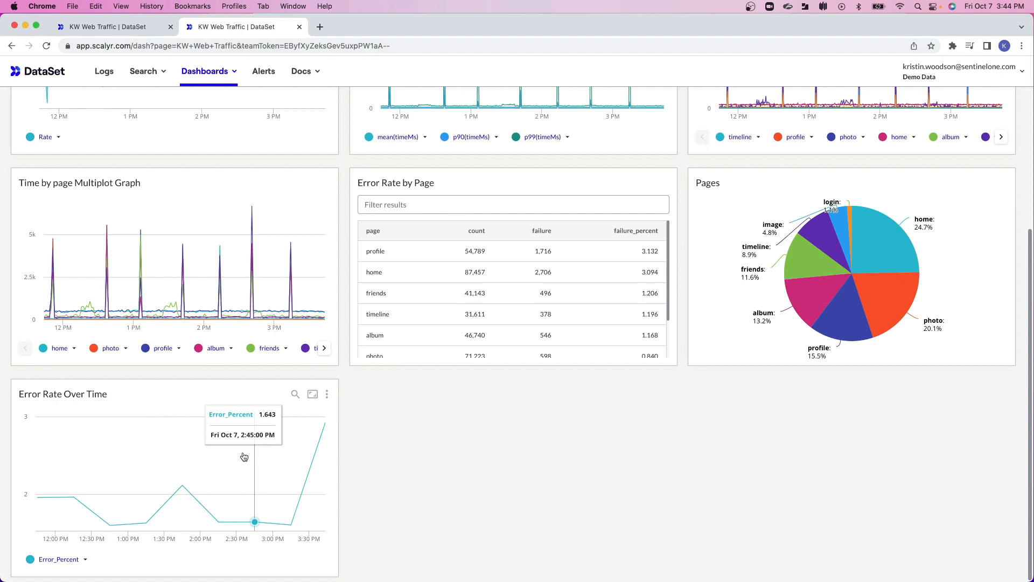
left_click(328, 395)
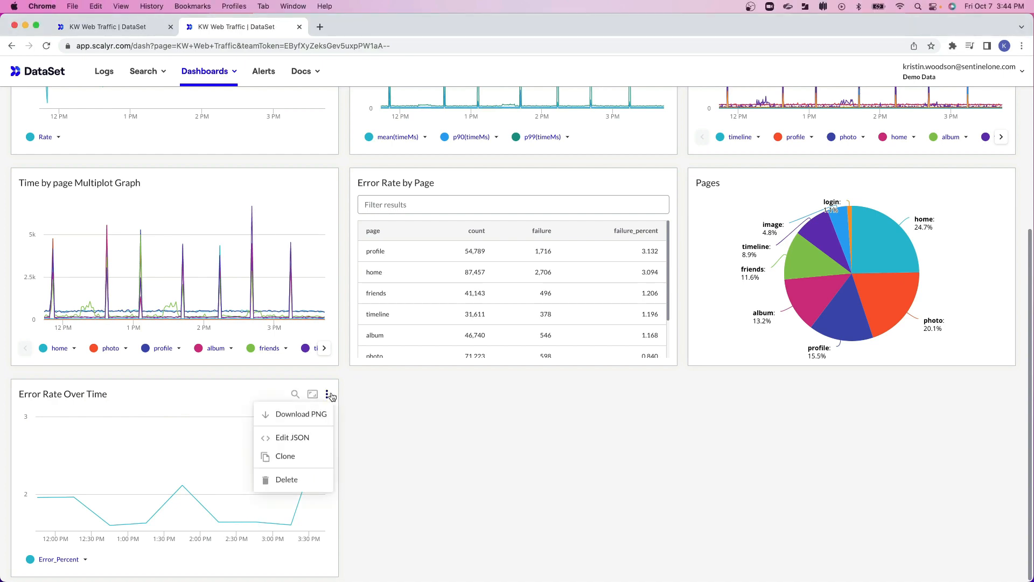
left_click(325, 434)
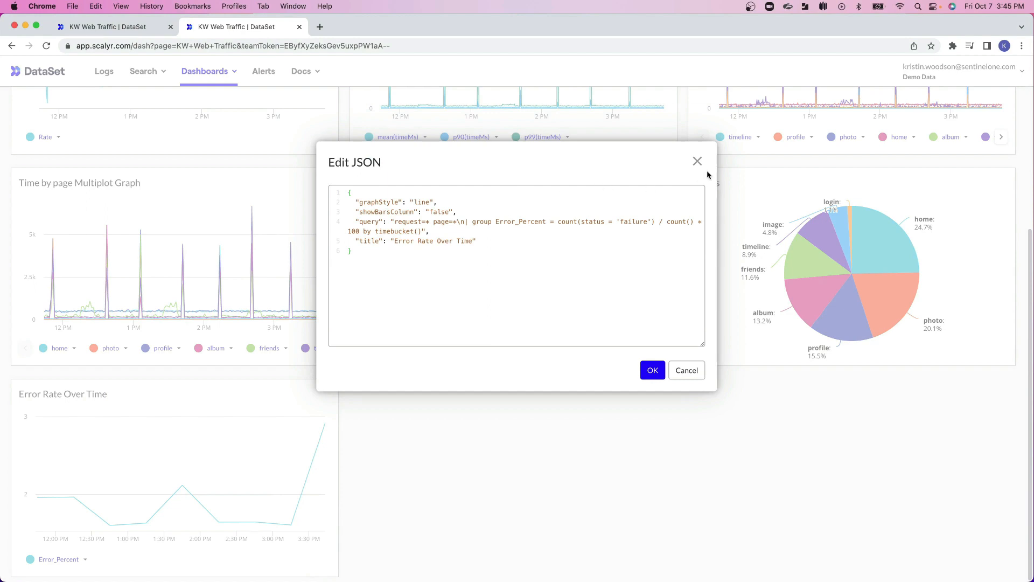
left_click(420, 232)
type("100")
left_click(649, 371)
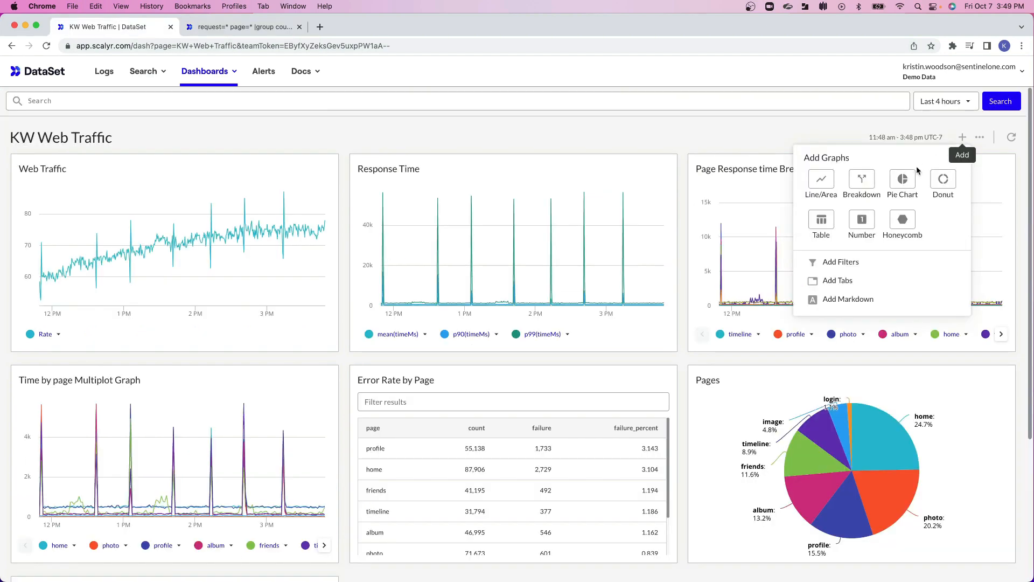
Step: Add a number panel titled "Requests per Second" with the filter request=* page=* |group count() / queryspan("seconds")
left_click(867, 222)
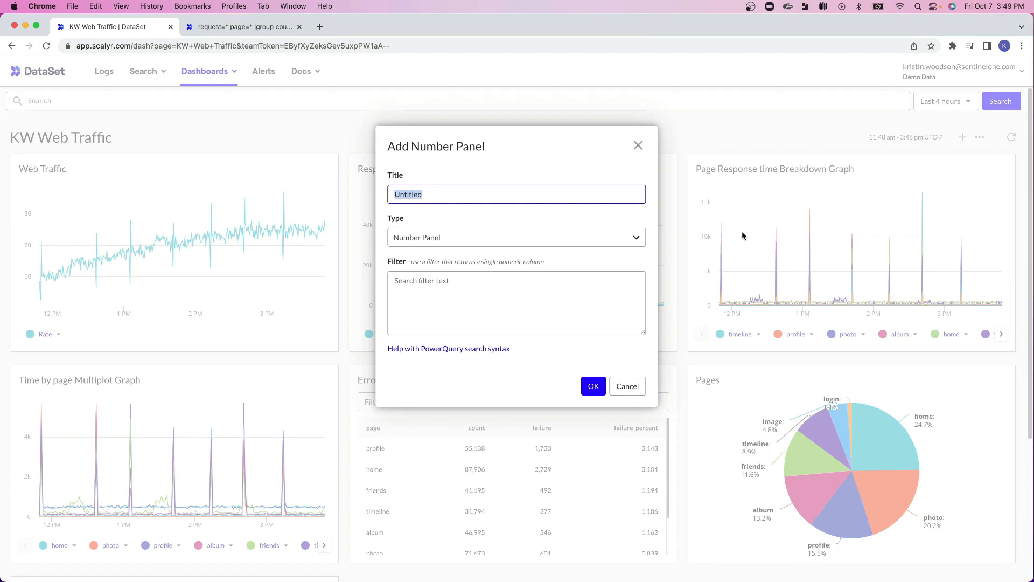
left_click(500, 193)
left_click_drag(482, 197, 379, 200)
type("Requests per Second")
left_click(453, 312)
type("request=* page=* |group count() / queryspan(\"seconds\")")
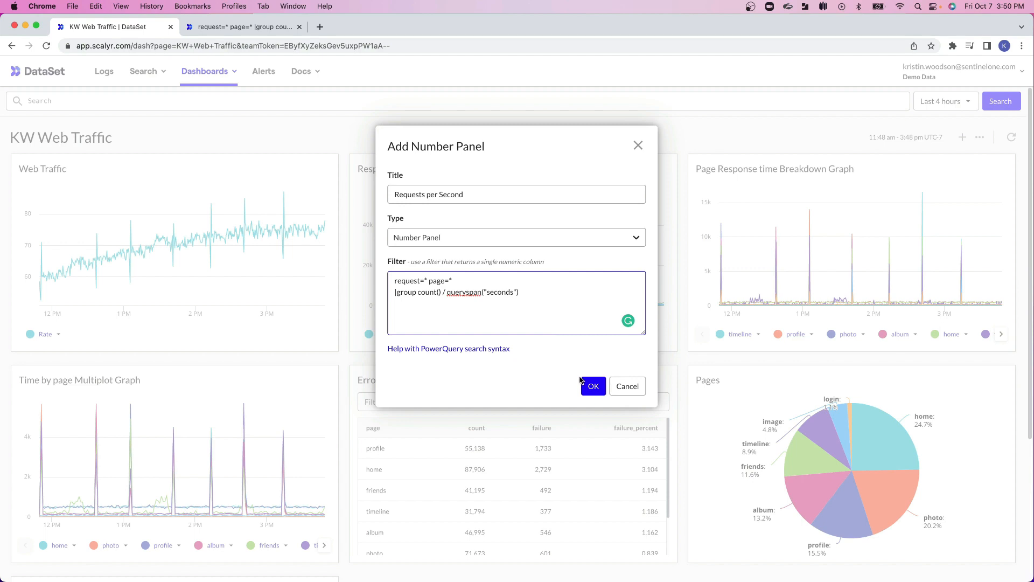
left_click(595, 386)
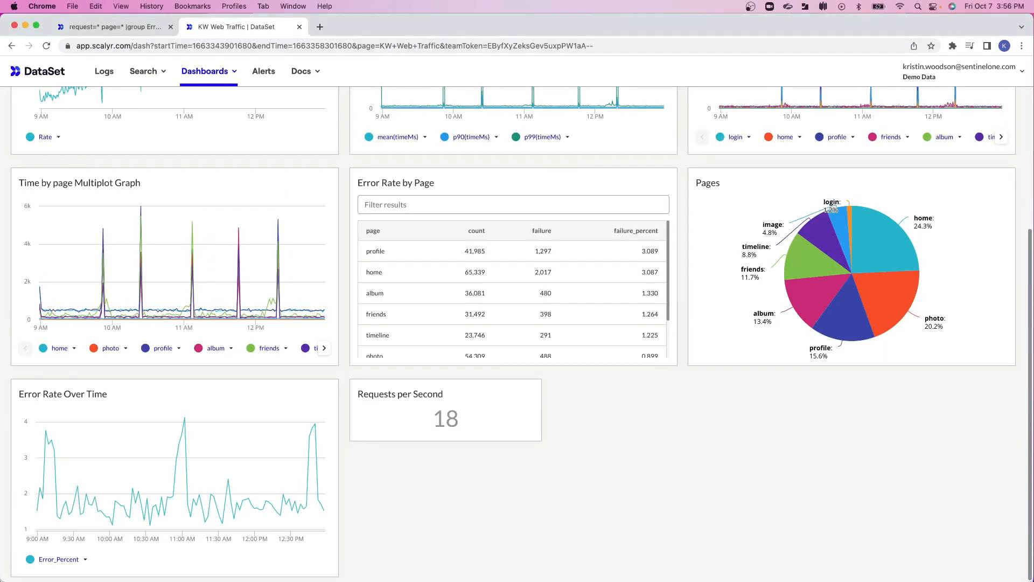
Step: Add a number panel titled "Error Rate" with the filter request=* page=* |group Error_Percent= count(status='failure')/count() * 100
scroll(981, 99, "up", 5)
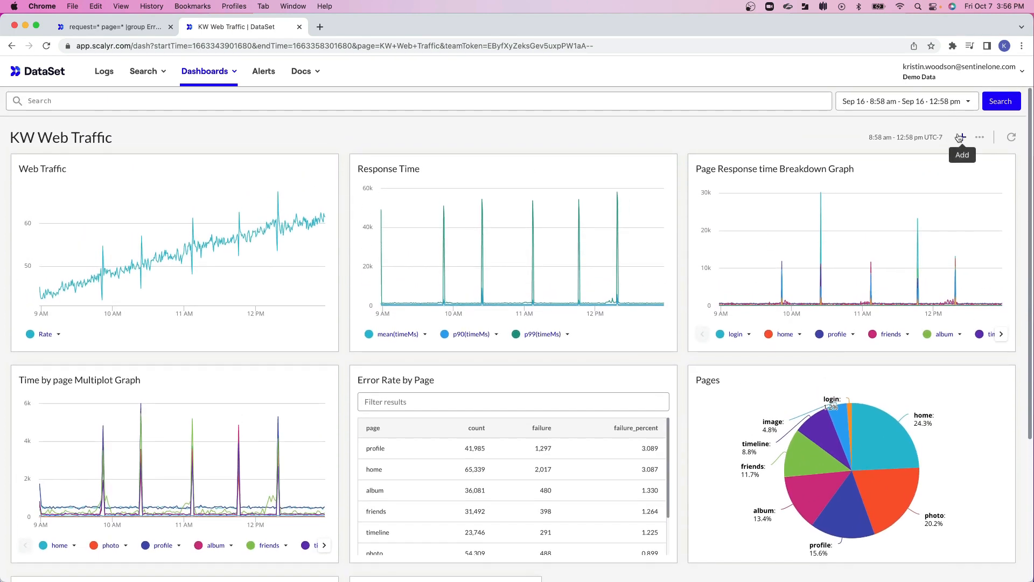
left_click(959, 138)
left_click(862, 221)
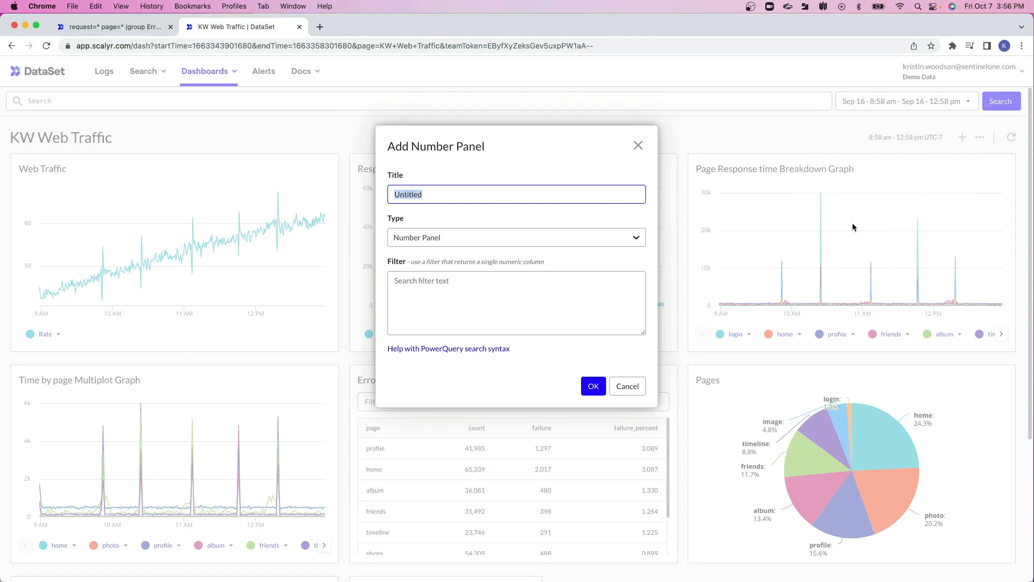
type("Error Rate")
left_click(586, 295)
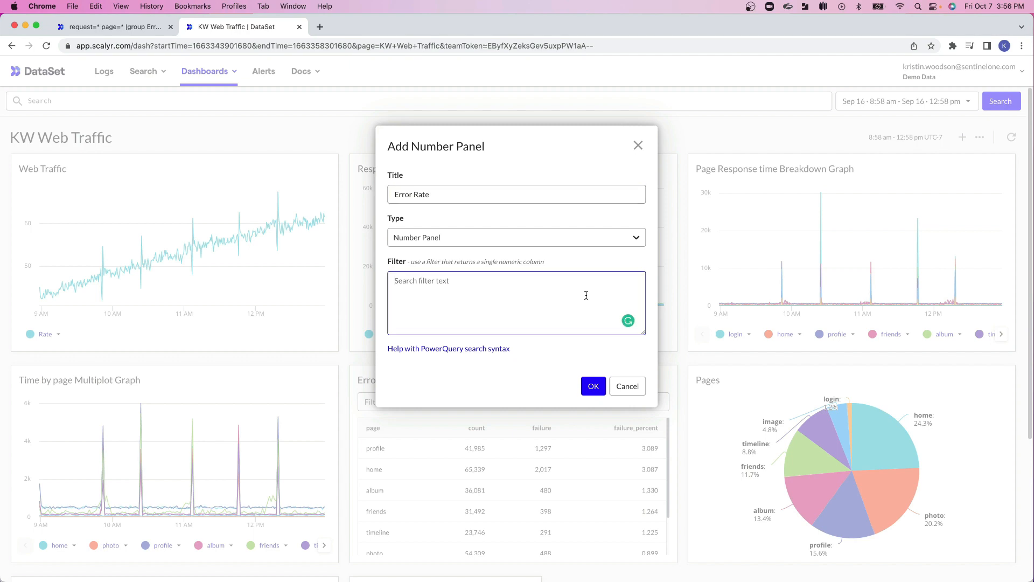
type("request=* page=* |group Error_Percent= count(status='failure')/count() * 100")
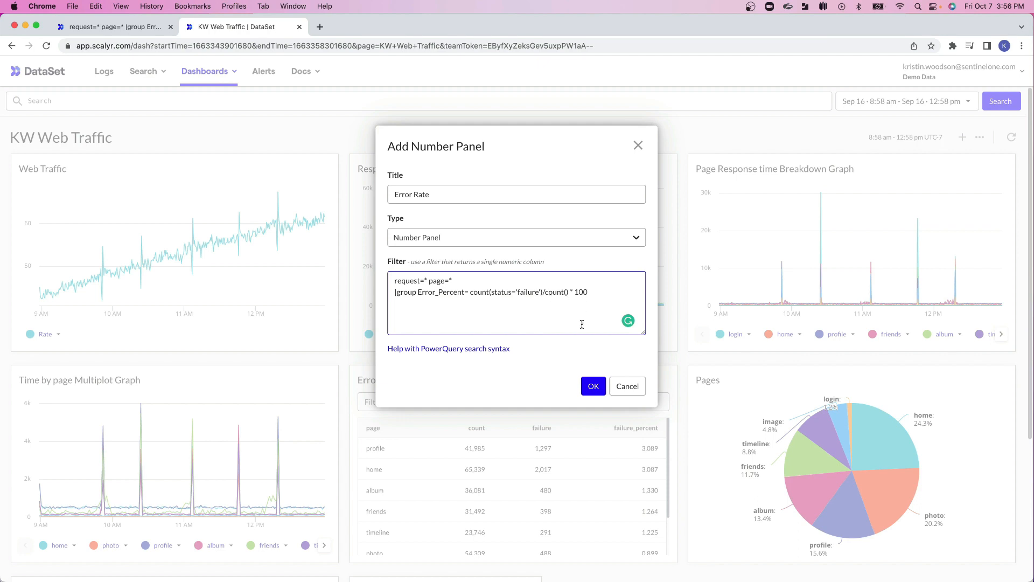
left_click(593, 386)
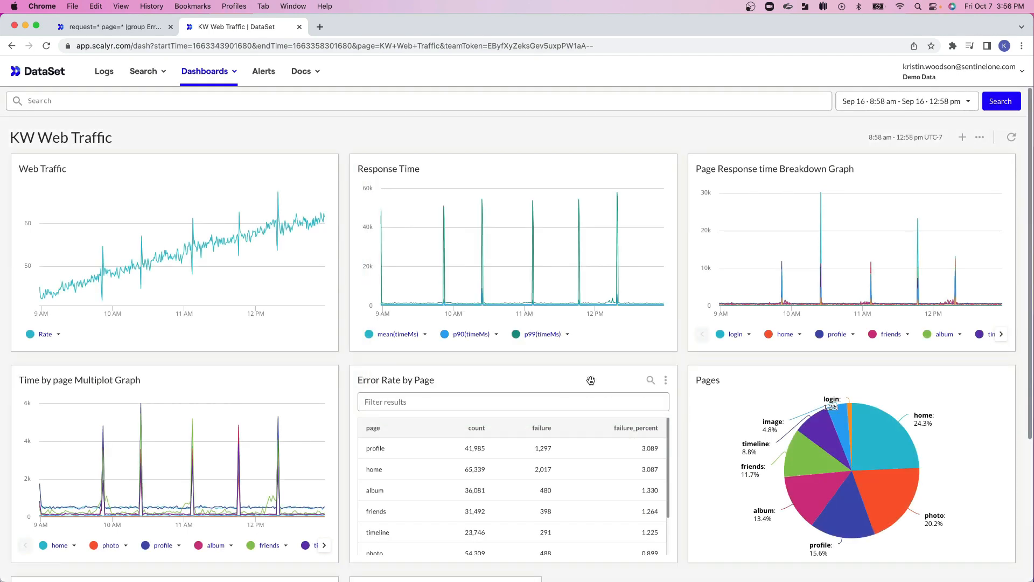
Step: Edit the JSON of the Error Rate number panel, adding an "options" object after the title with "suffix" set to "%"
scroll(735, 356, "down", 5)
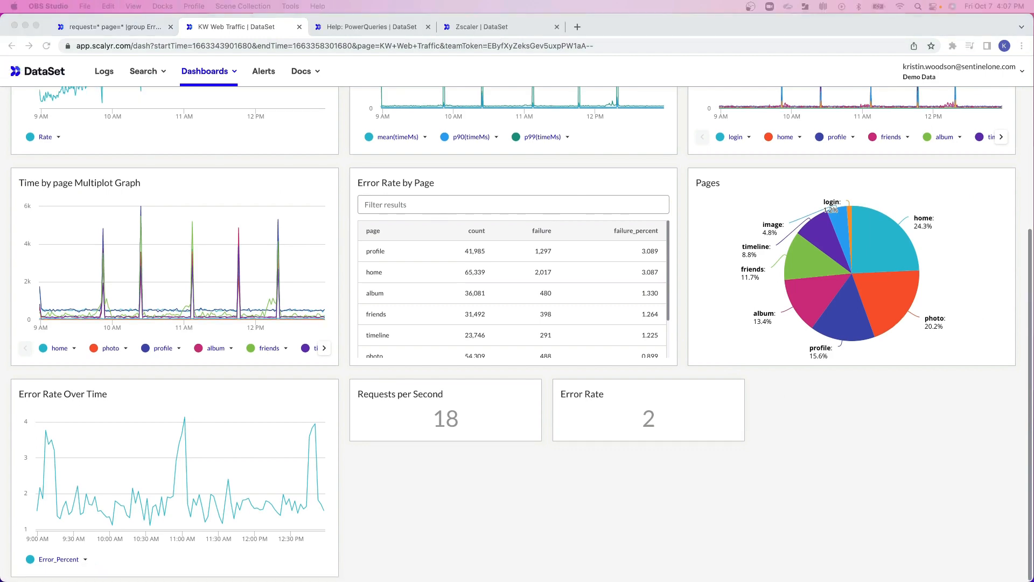
left_click(732, 395)
left_click(733, 393)
left_click(716, 436)
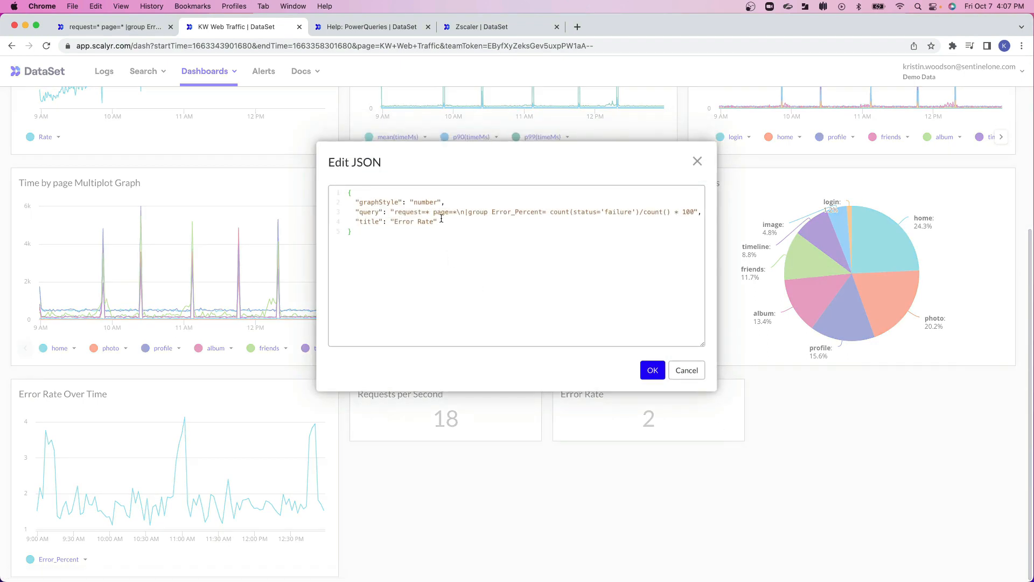
key("Return")
type("\"options\": {     \"suffix\": \"%\"   },")
left_click(349, 231)
key("BackSpace")
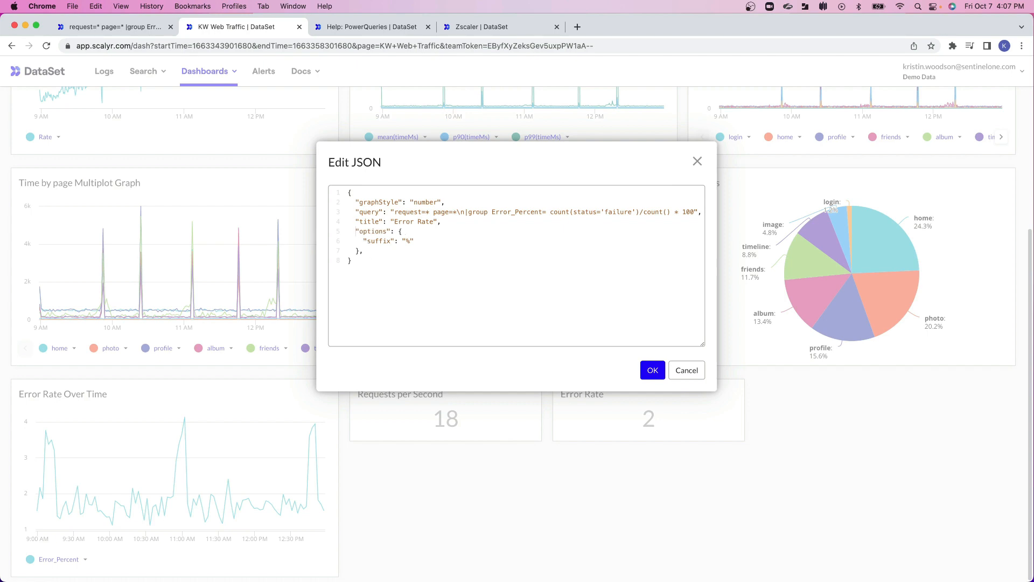
left_click(653, 370)
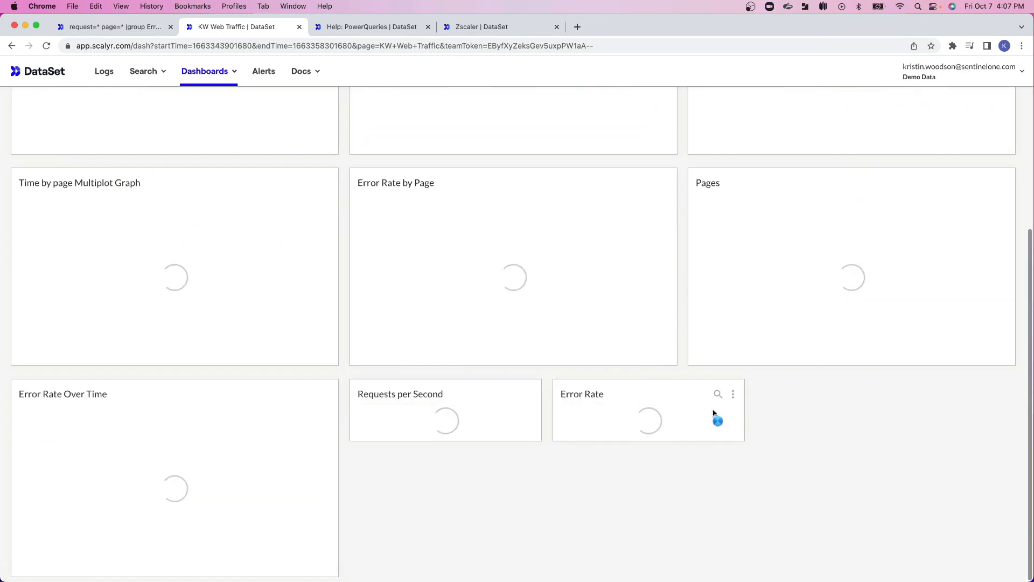